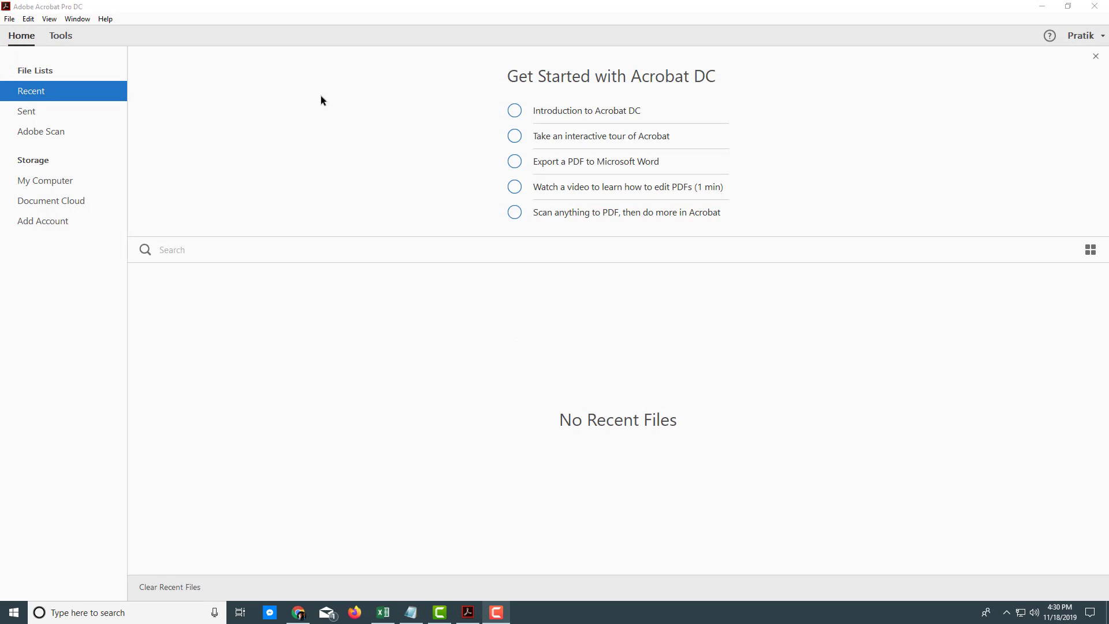
Look through the Sent, Adobe Scan, My Computer, Document Cloud and Add Account views, dismissing the file browser without opening a file.
click(342, 18)
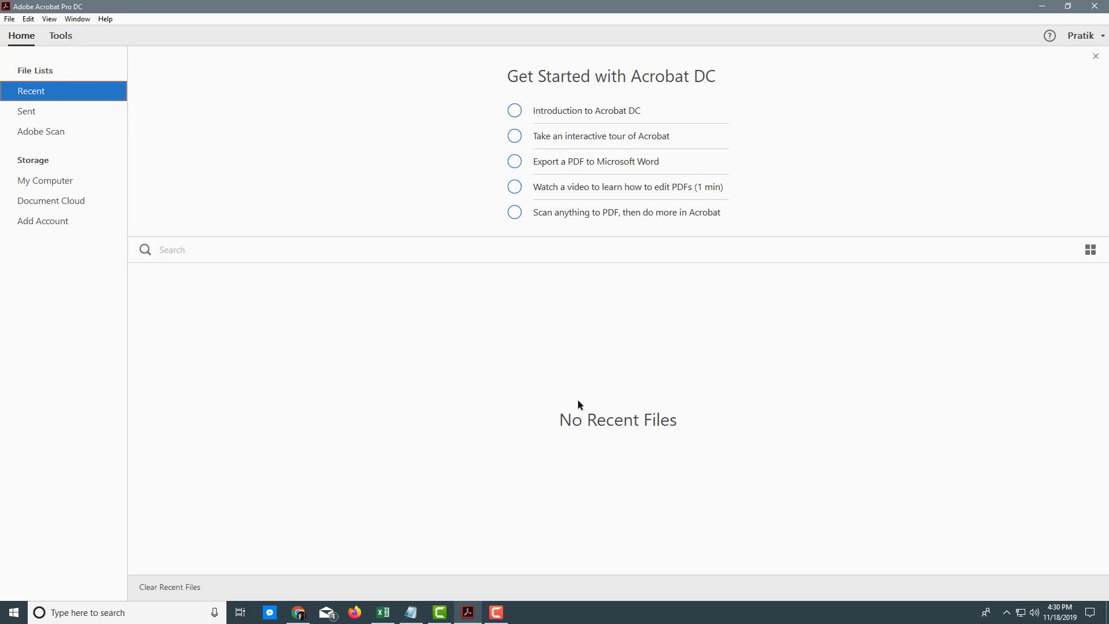
click(37, 112)
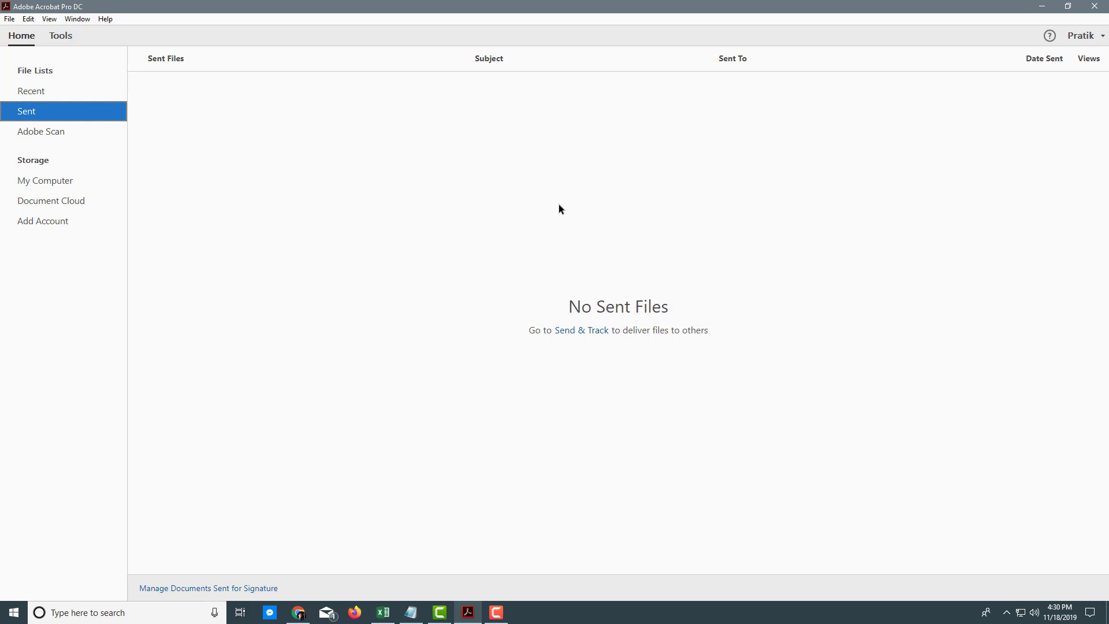
click(57, 134)
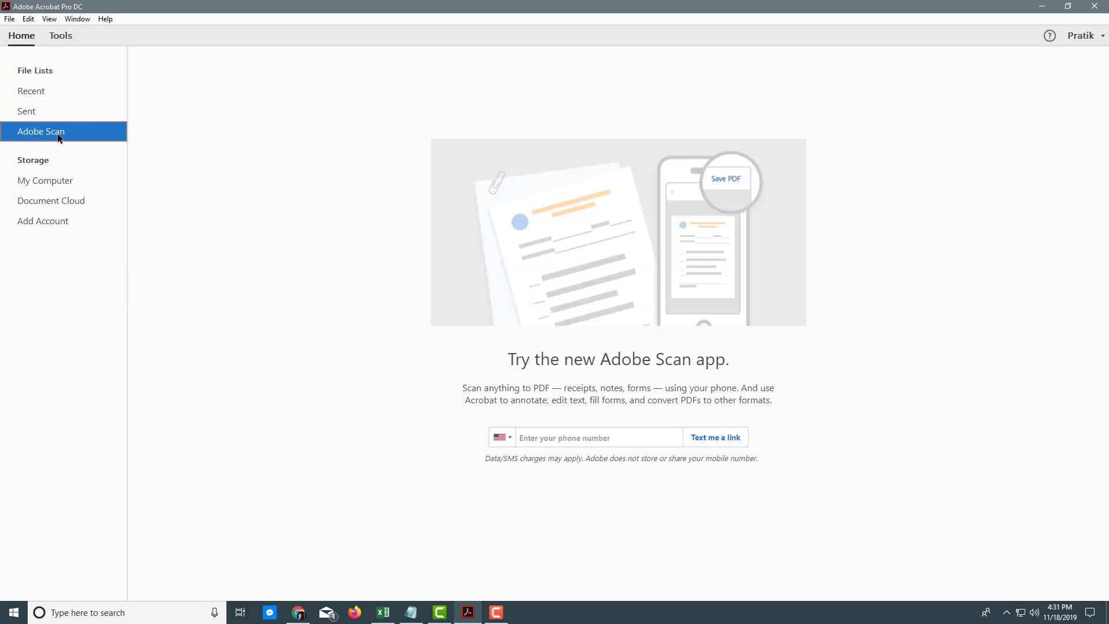
click(47, 184)
click(190, 116)
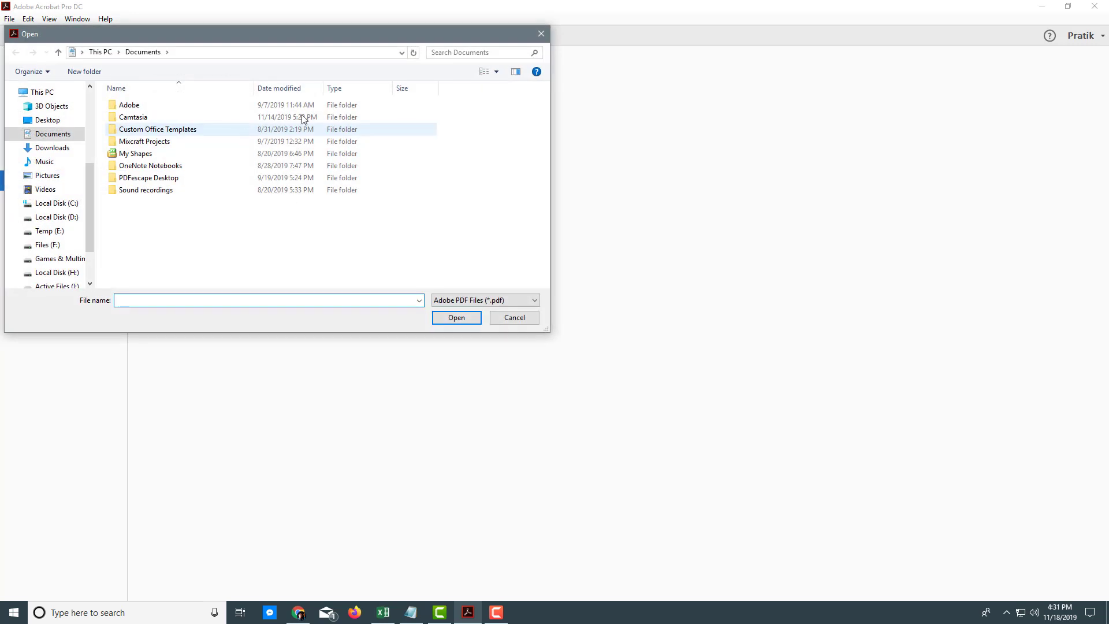
click(539, 36)
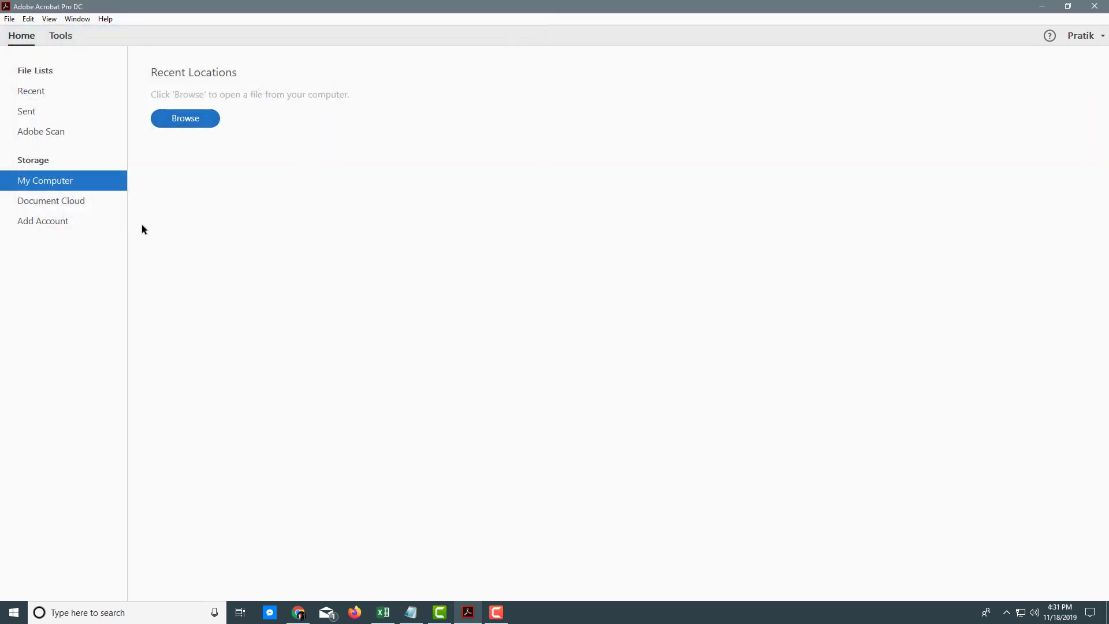
click(69, 206)
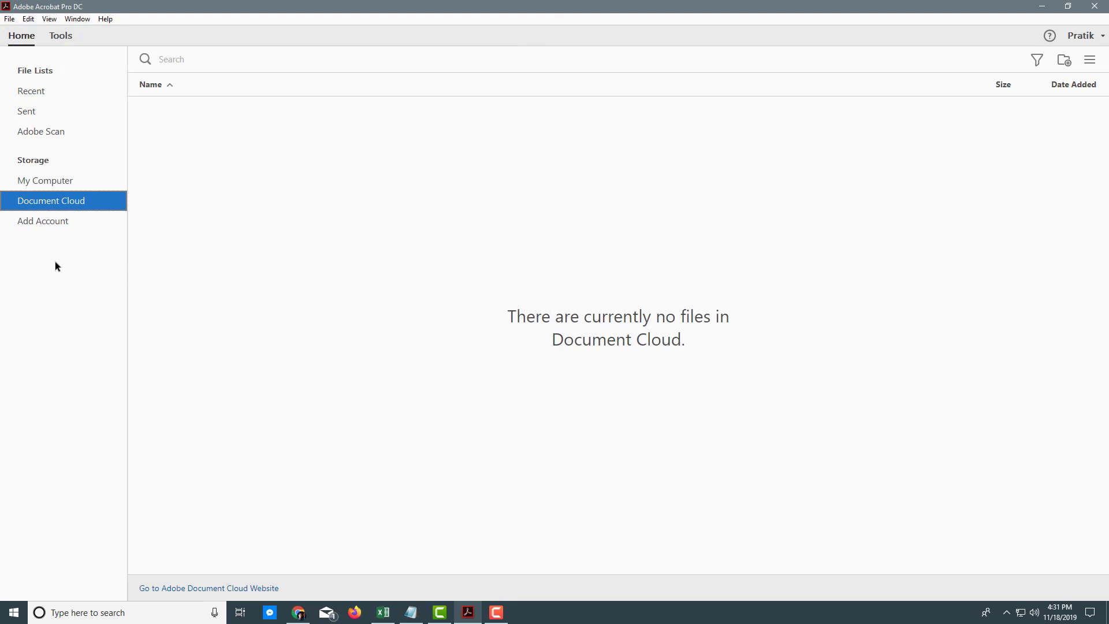
click(58, 226)
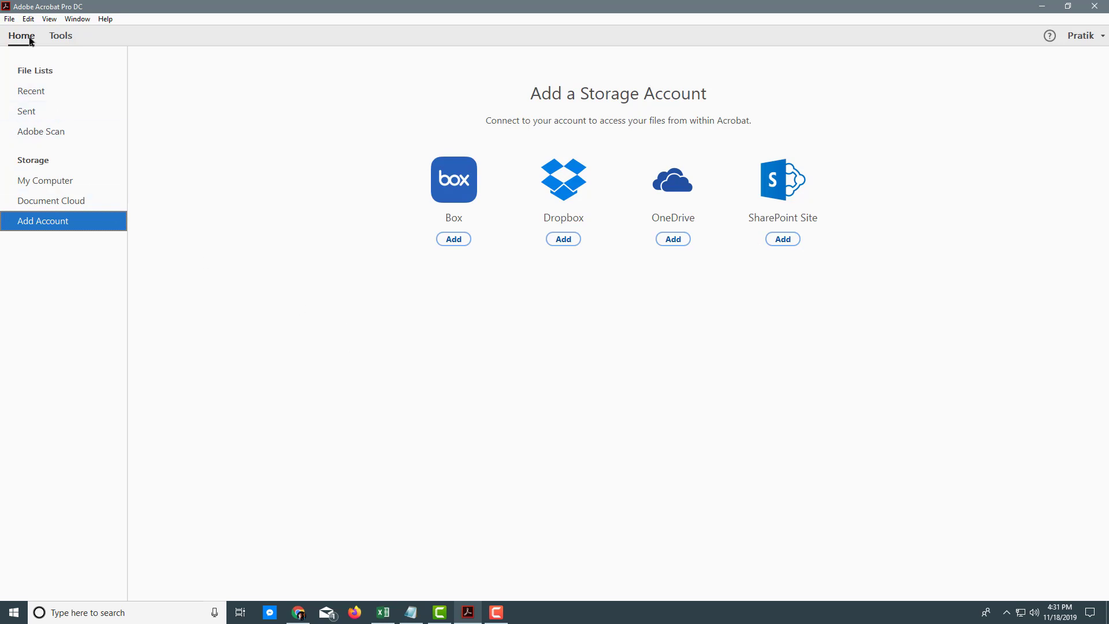
click(9, 20)
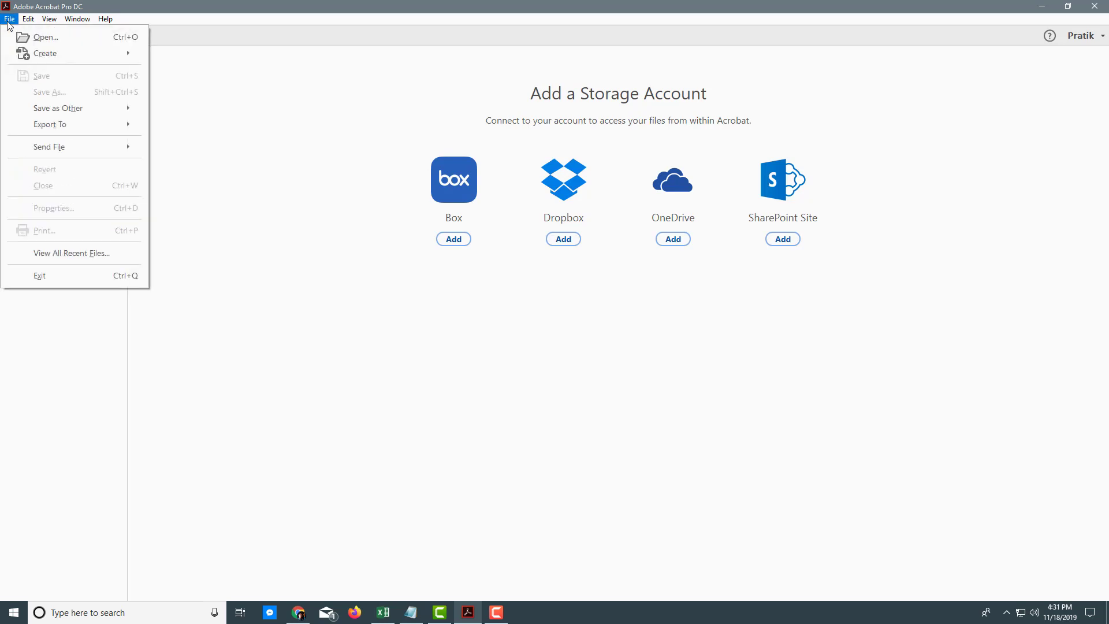
mouse_move(60, 55)
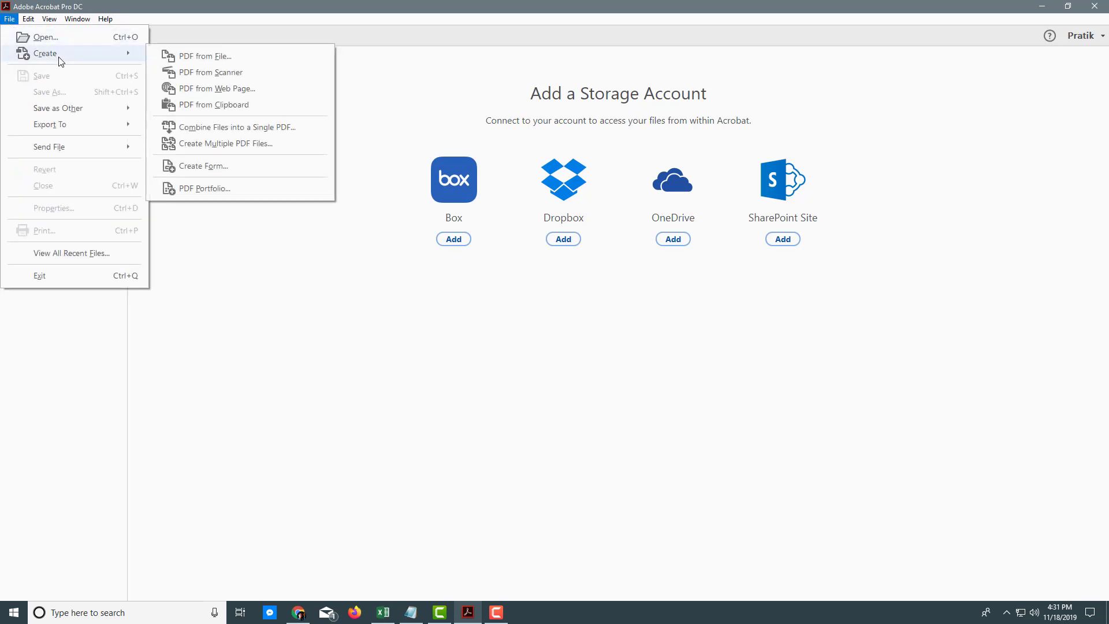
mouse_move(32, 19)
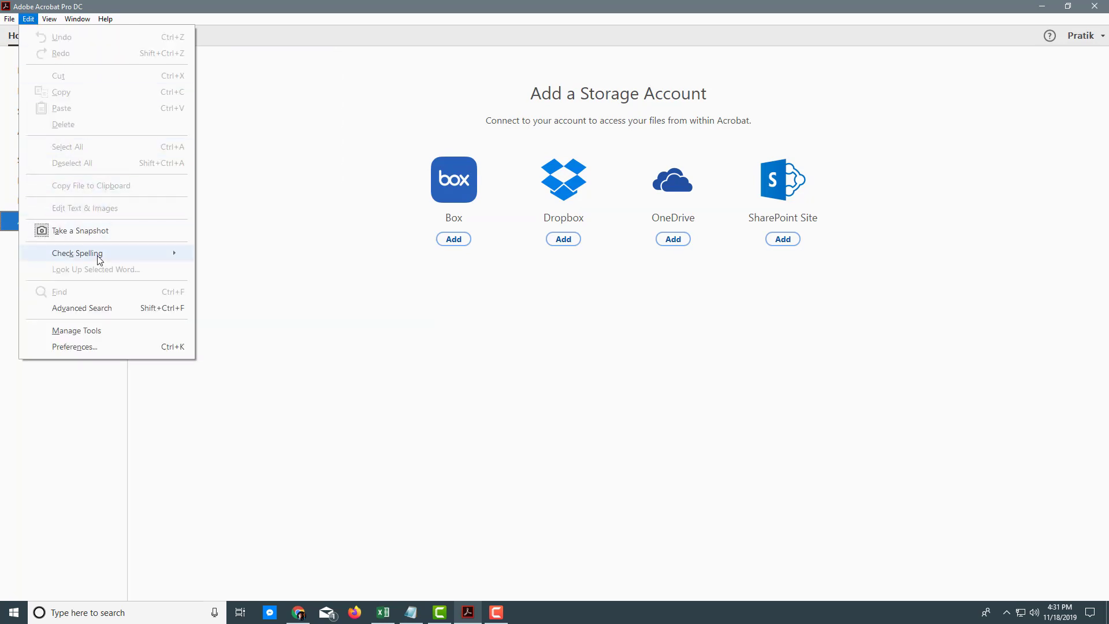
click(29, 19)
click(56, 17)
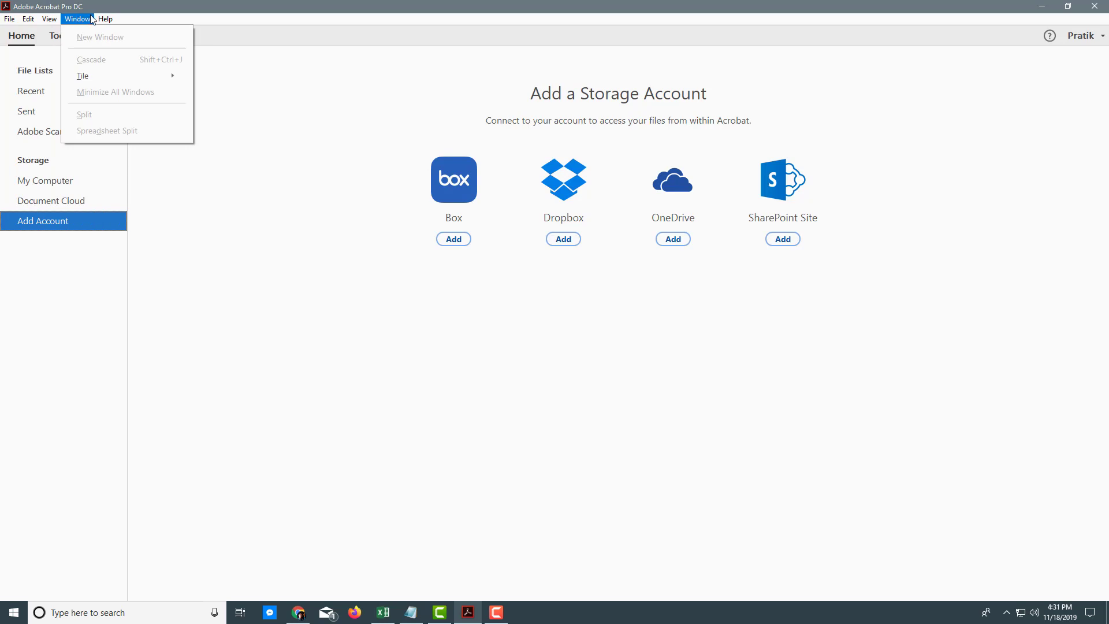
mouse_move(104, 20)
click(253, 113)
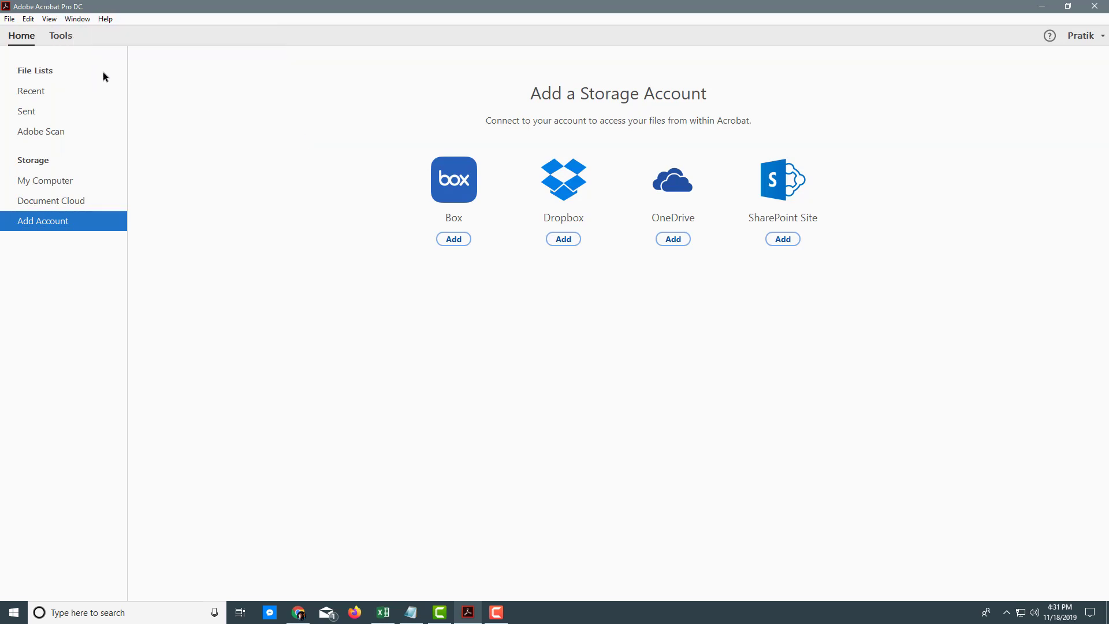
Browse the full catalogue of tools, and collapse and restore the tool shortcuts pane.
click(59, 37)
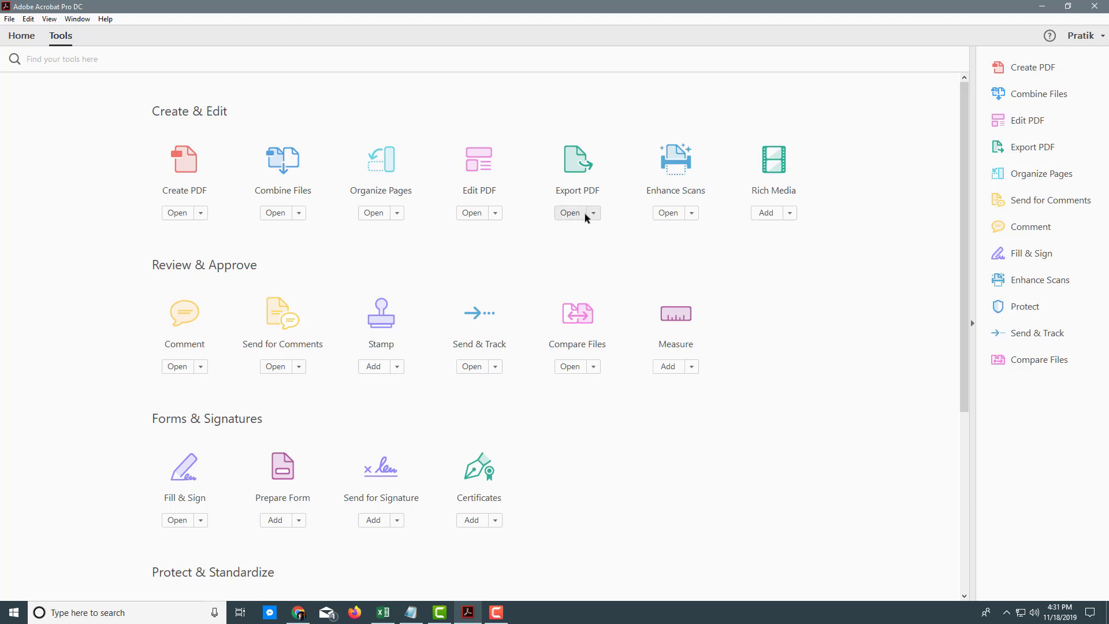
scroll(642, 256, down, 5)
scroll(635, 260, up, 4)
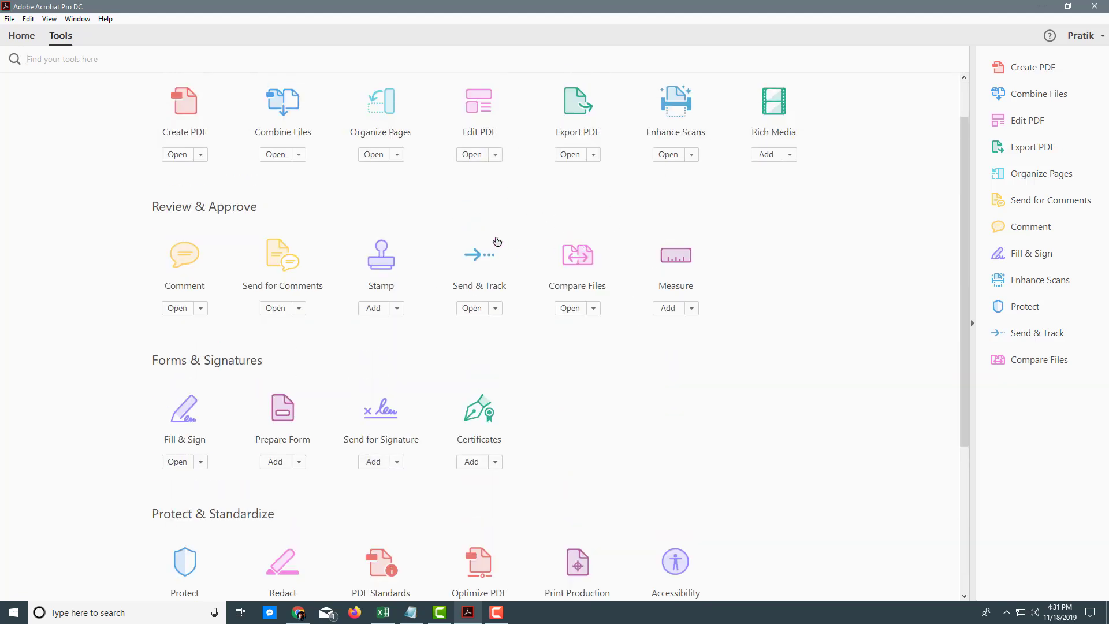
scroll(230, 219, up, 1)
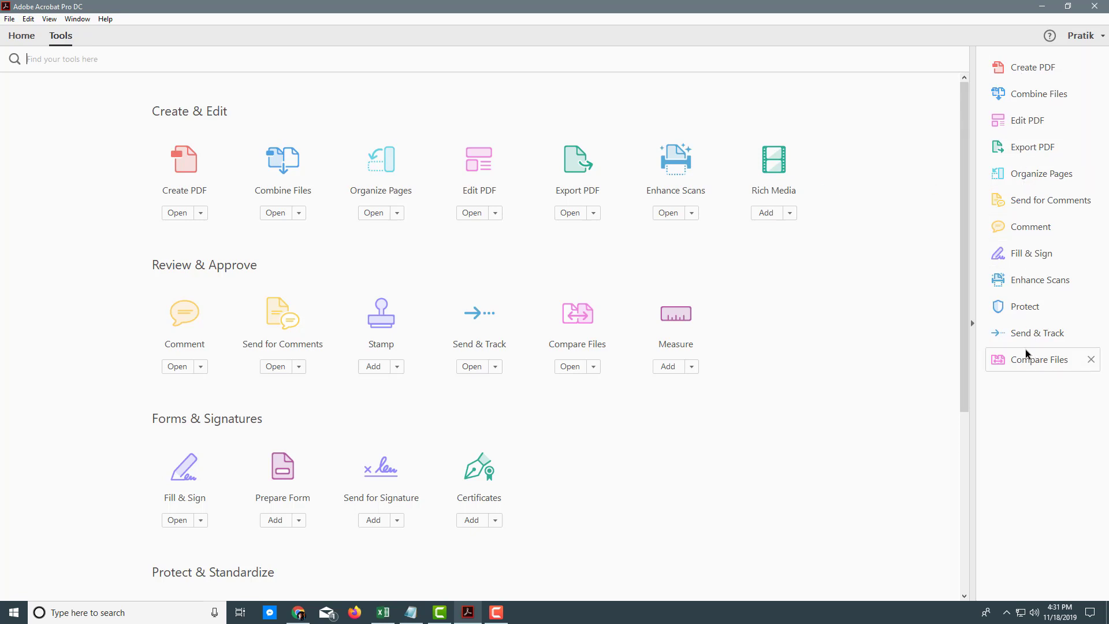
click(972, 324)
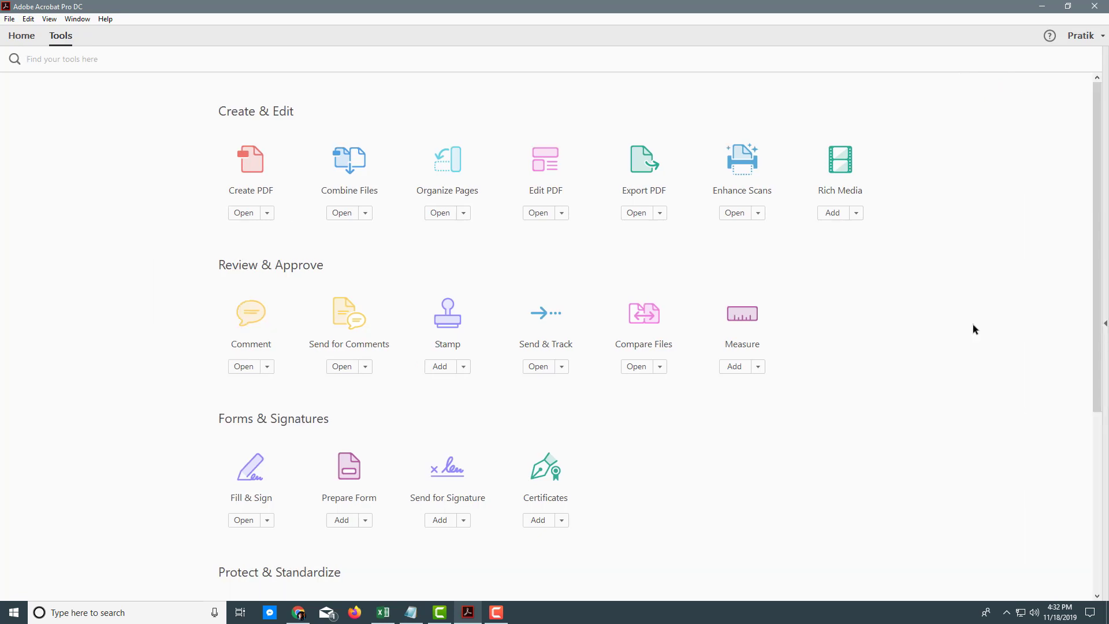
click(1105, 325)
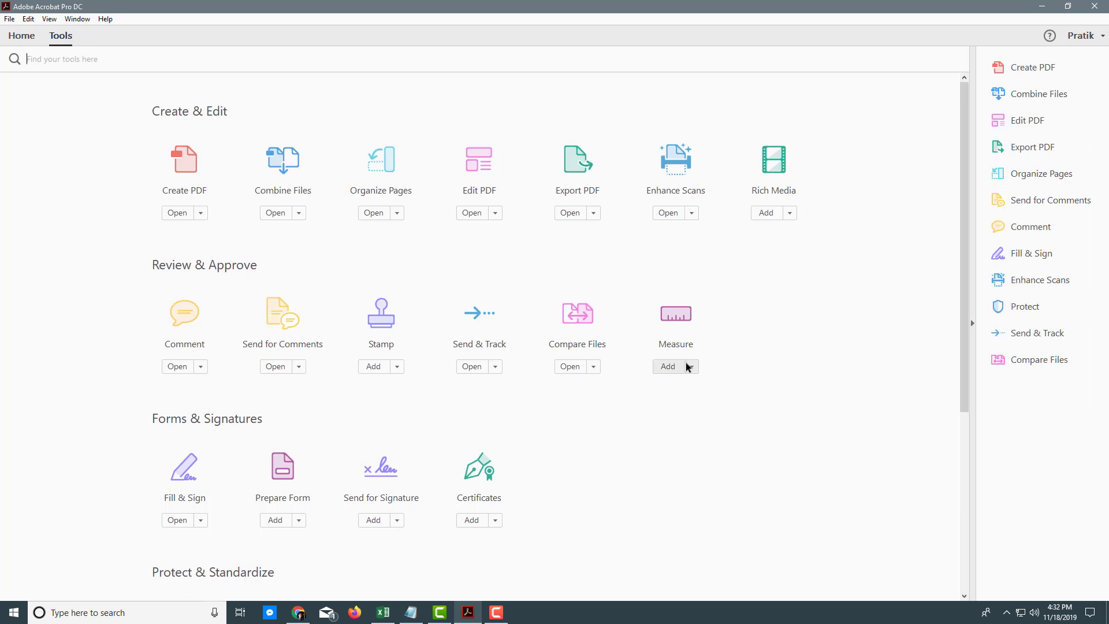
Add the Index tool from the Customize group to the tool shortcuts and remove it again.
scroll(684, 362, down, 5)
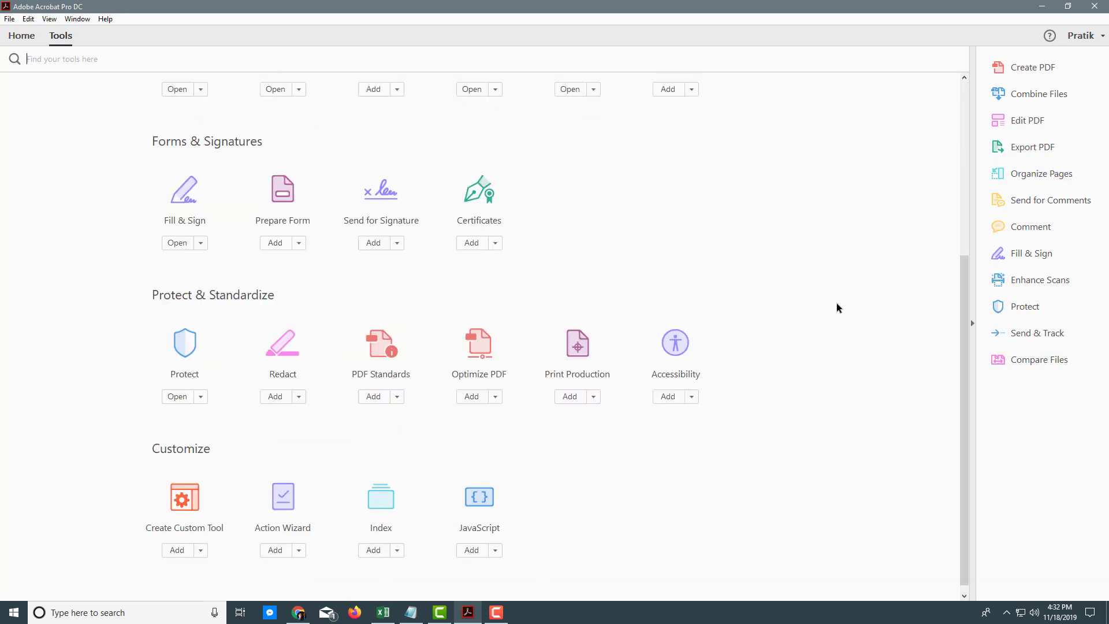
scroll(716, 320, down, 1)
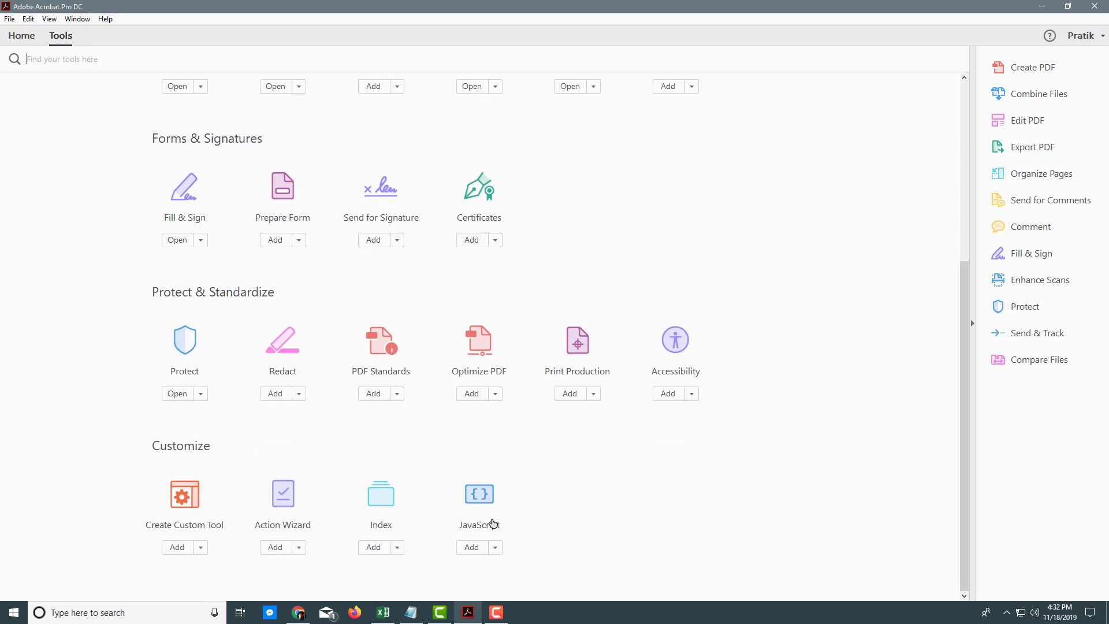
click(373, 546)
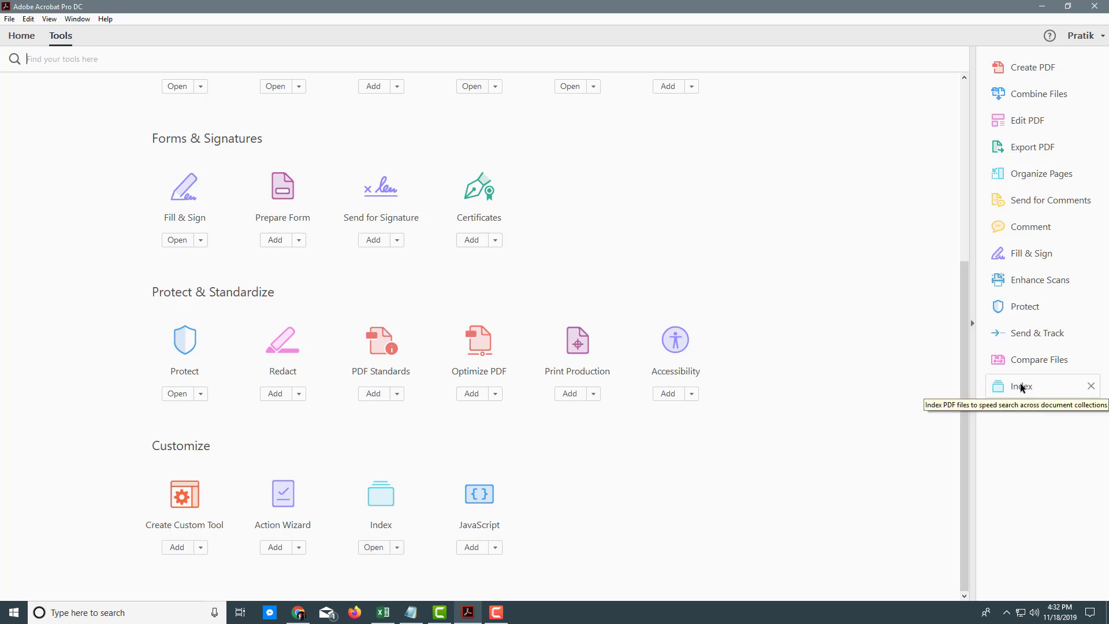
click(1090, 387)
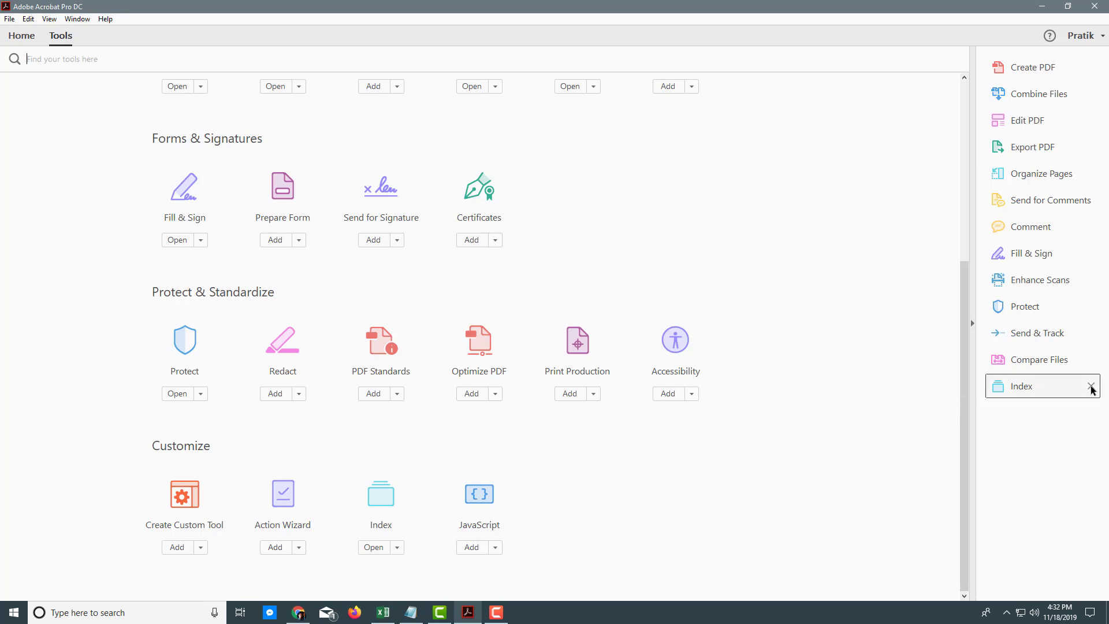
Remove Compare Files and Send & Track from the tool shortcuts.
click(1091, 360)
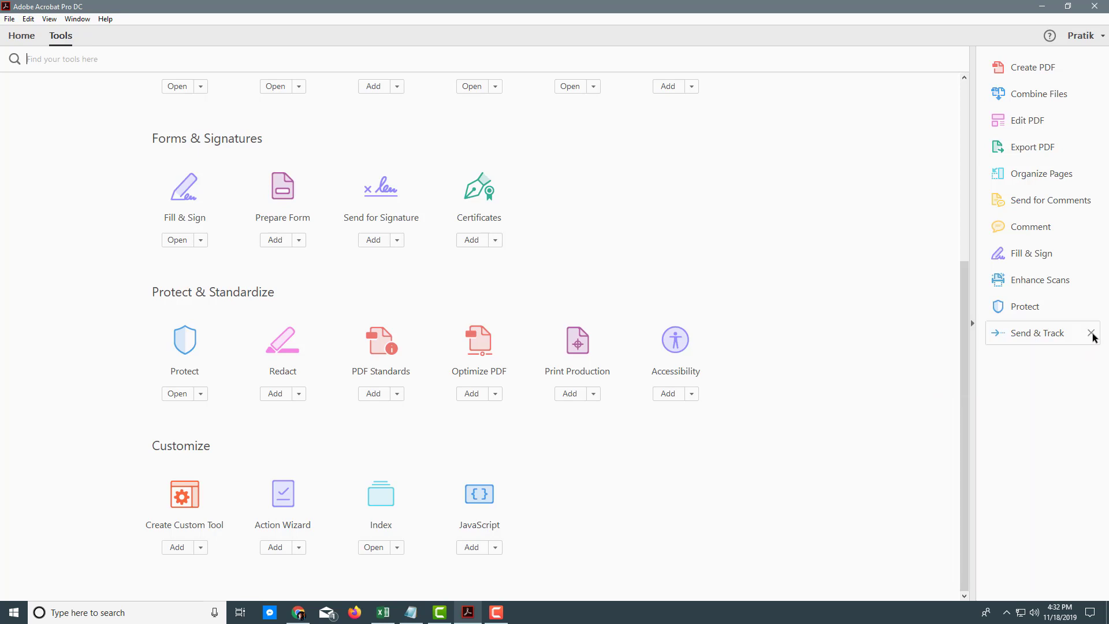
click(1090, 333)
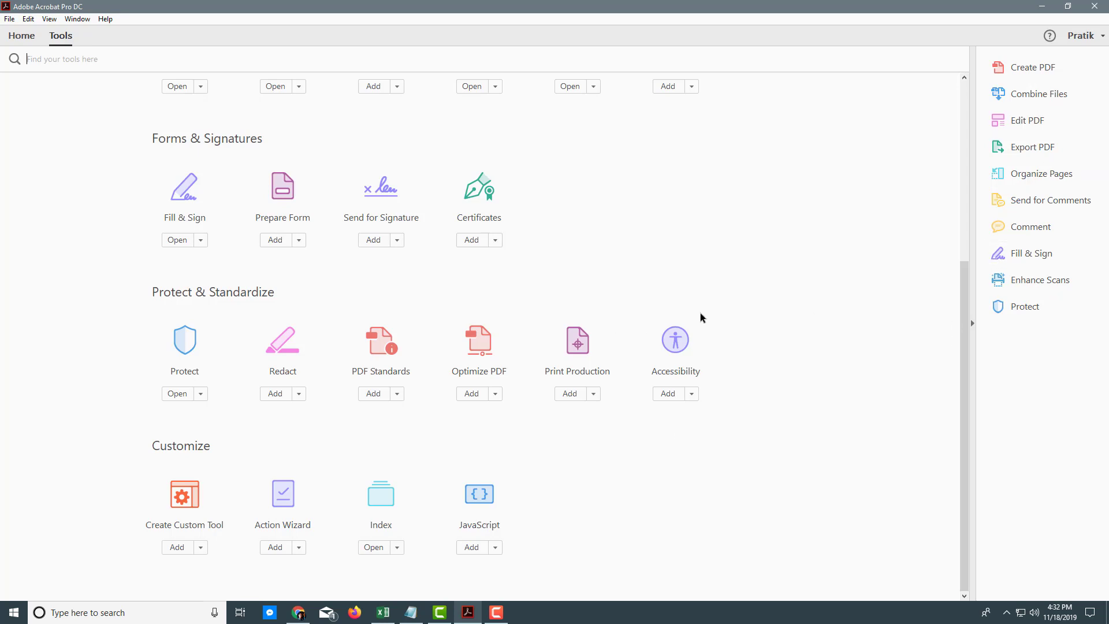
Create a new PDF with a blank page using the Create PDF tool.
scroll(700, 313, up, 5)
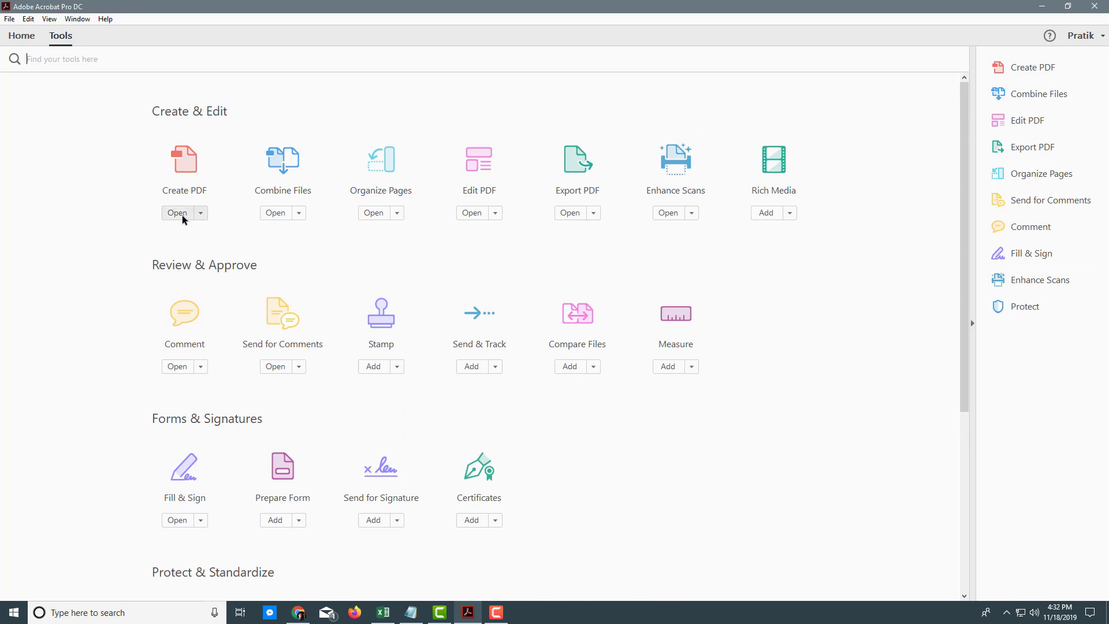
click(187, 167)
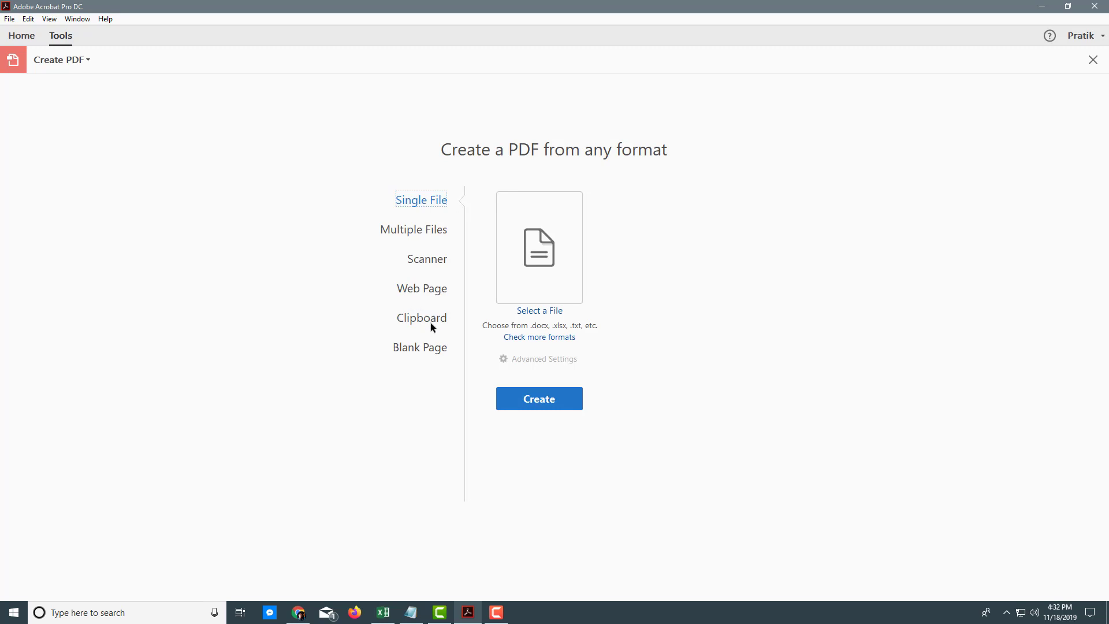
click(413, 348)
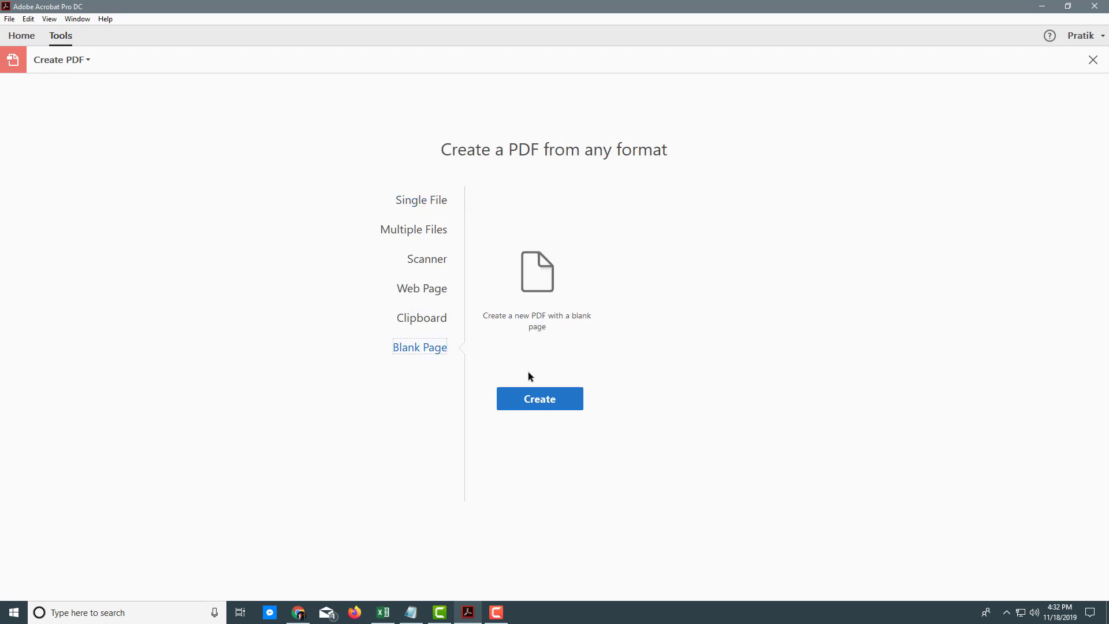
click(530, 398)
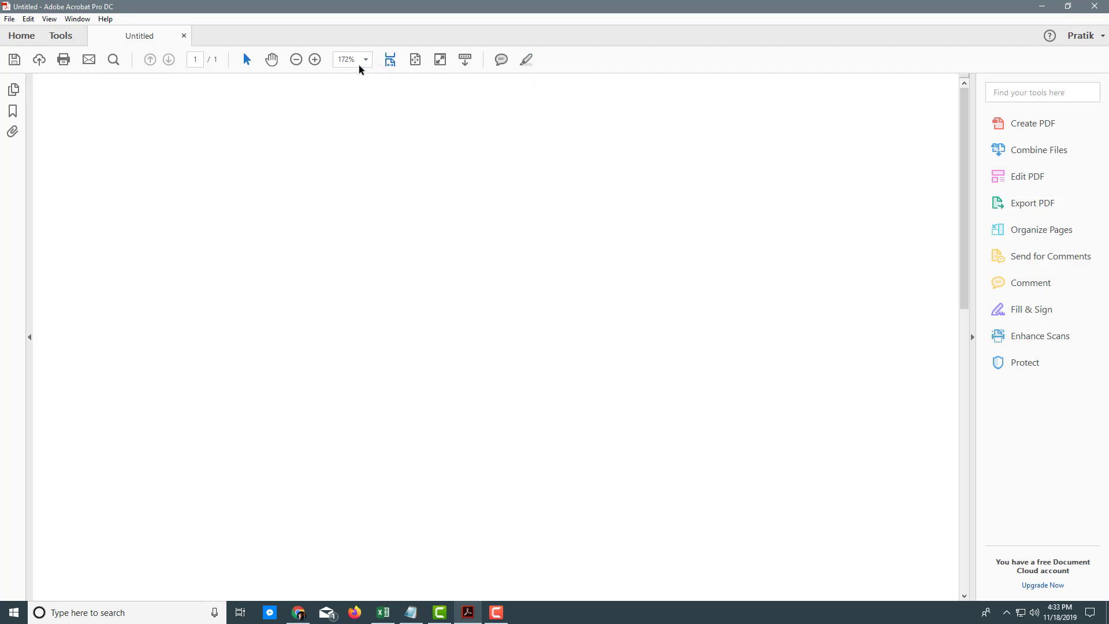
View the blank document's page thumbnails, bookmarks and attachments, and collapse and restore the navigation and tools panes.
click(13, 92)
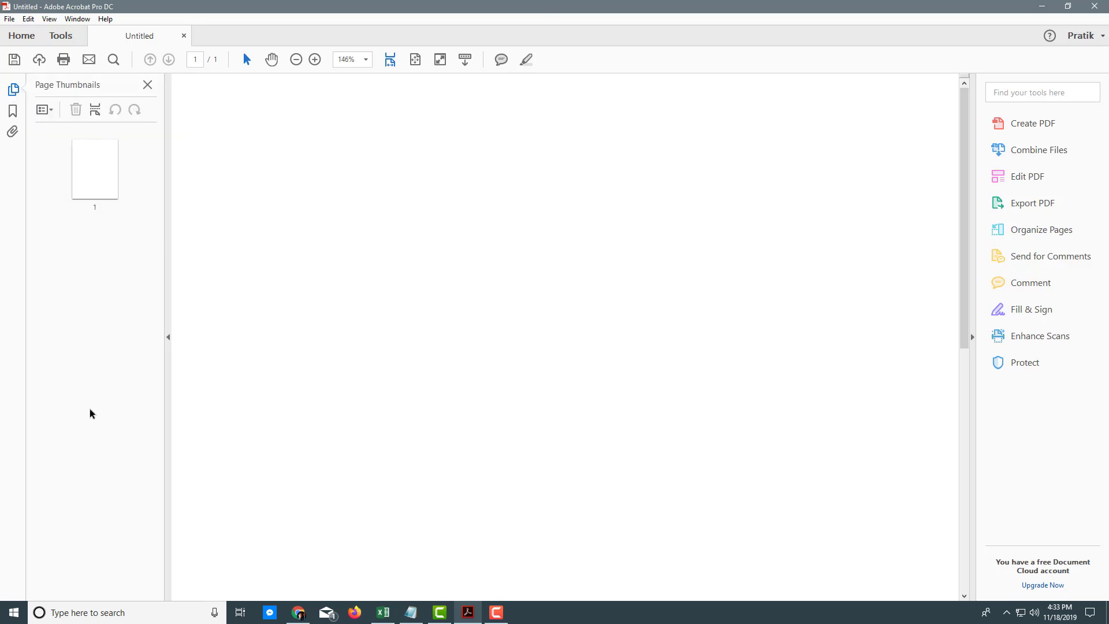
click(168, 337)
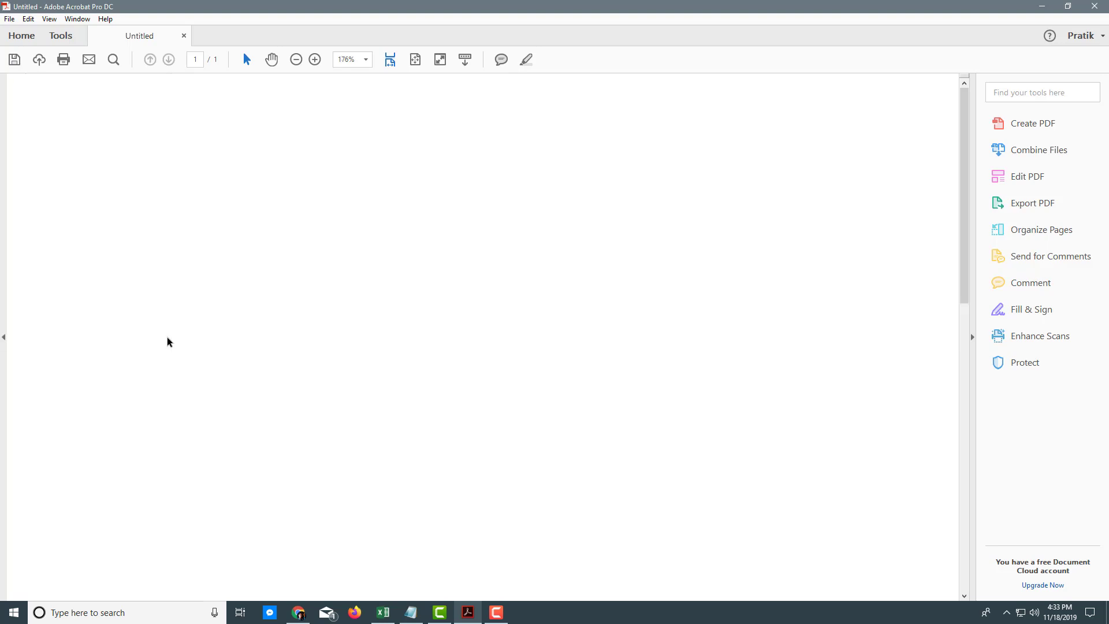
click(4, 339)
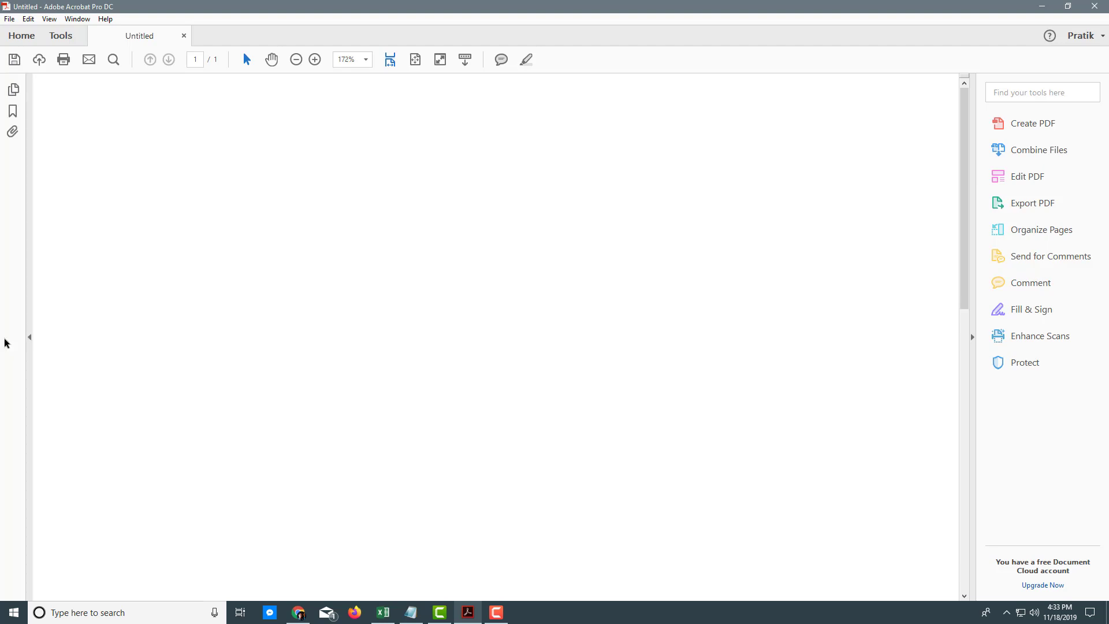
click(13, 112)
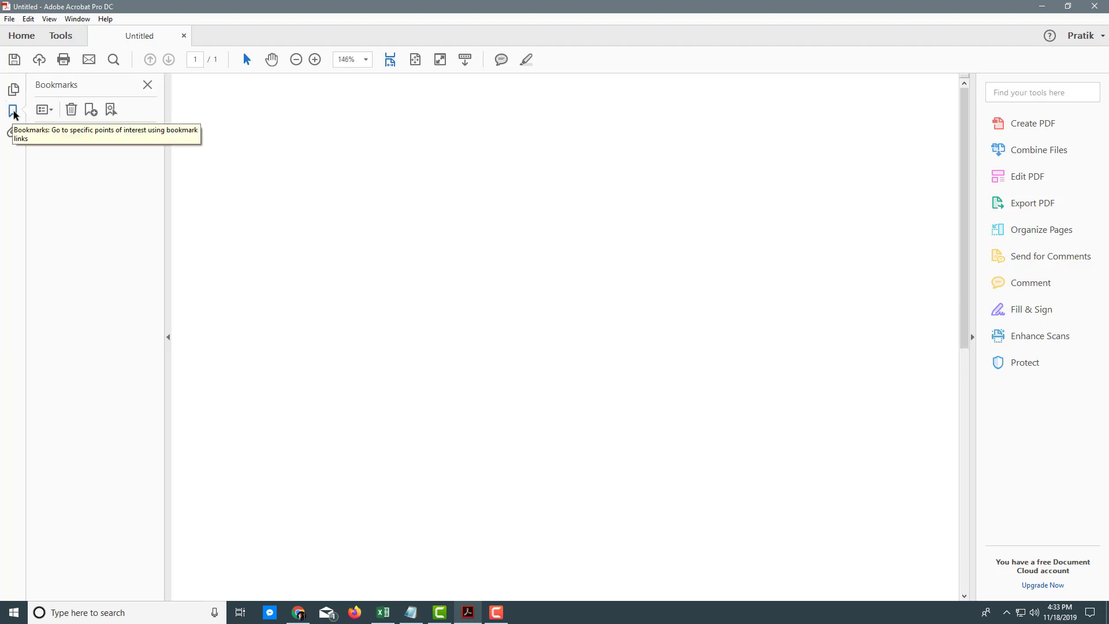
click(12, 132)
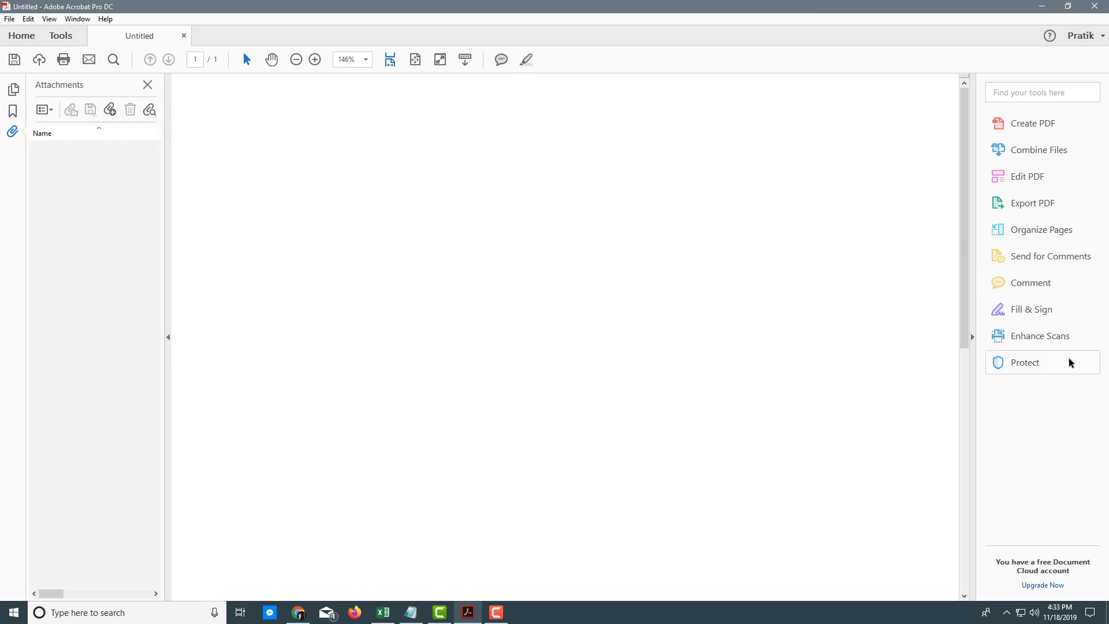
click(971, 336)
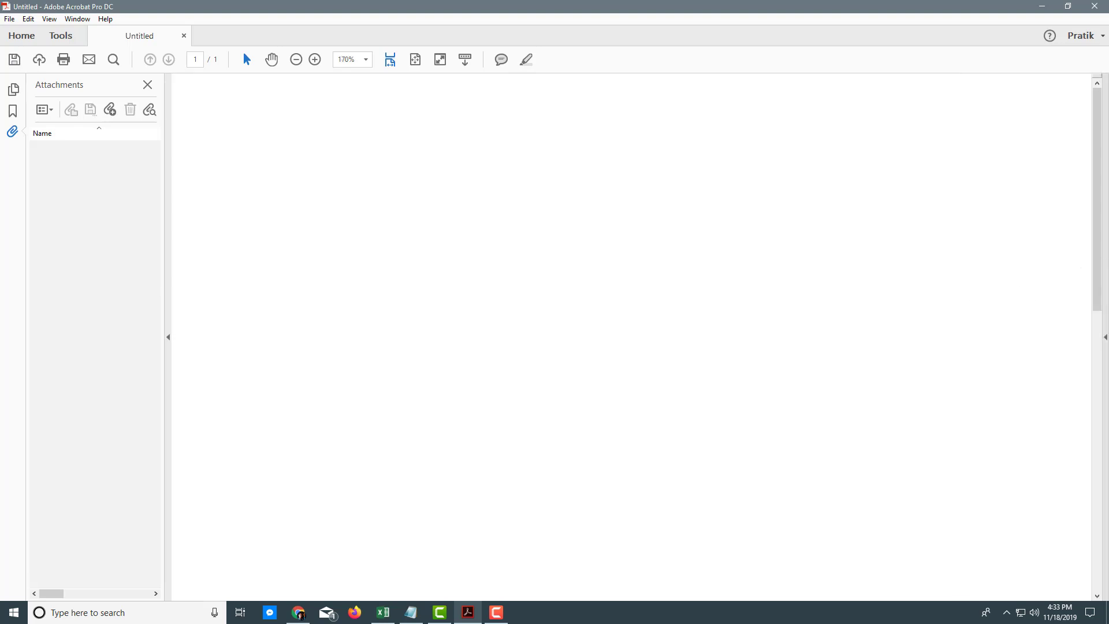
click(1105, 297)
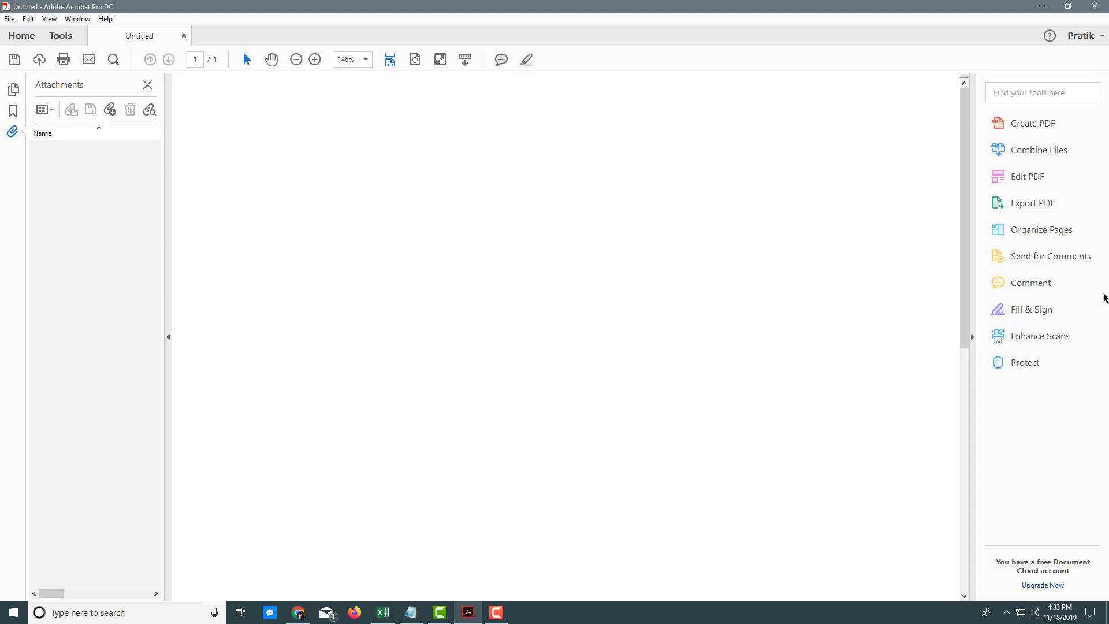